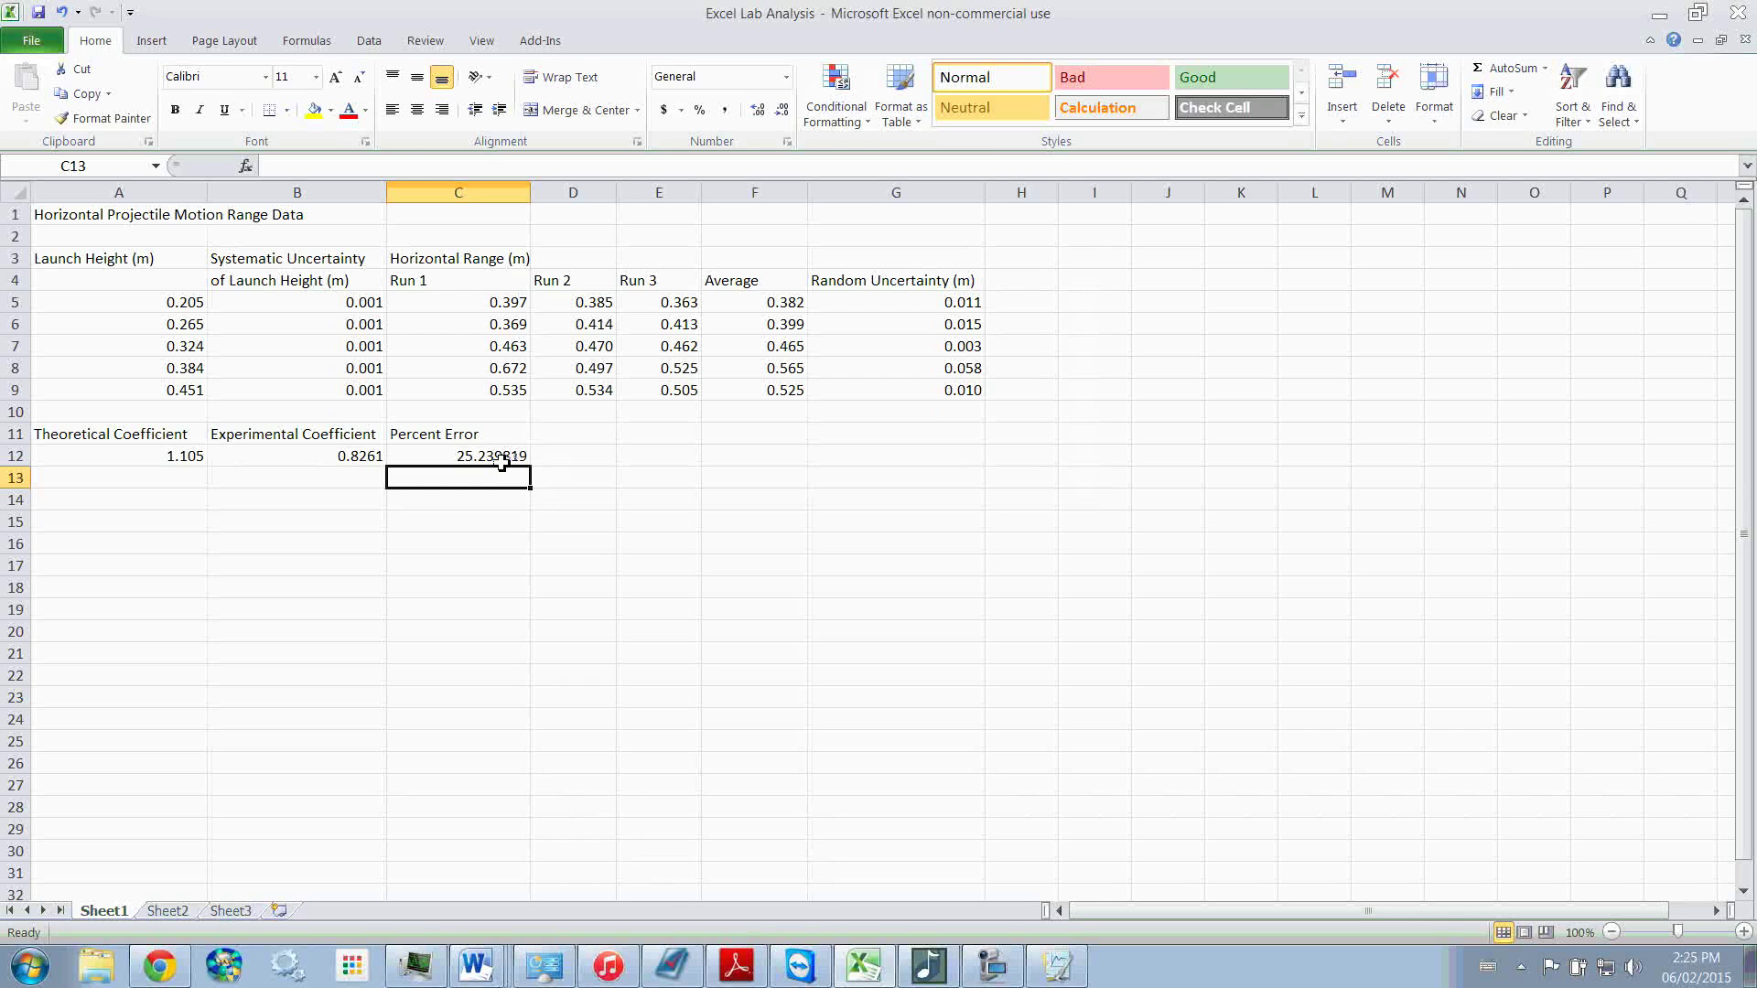
Step: Reduce the number of decimal places shown in the Percent Error cell C12
left_click(501, 464)
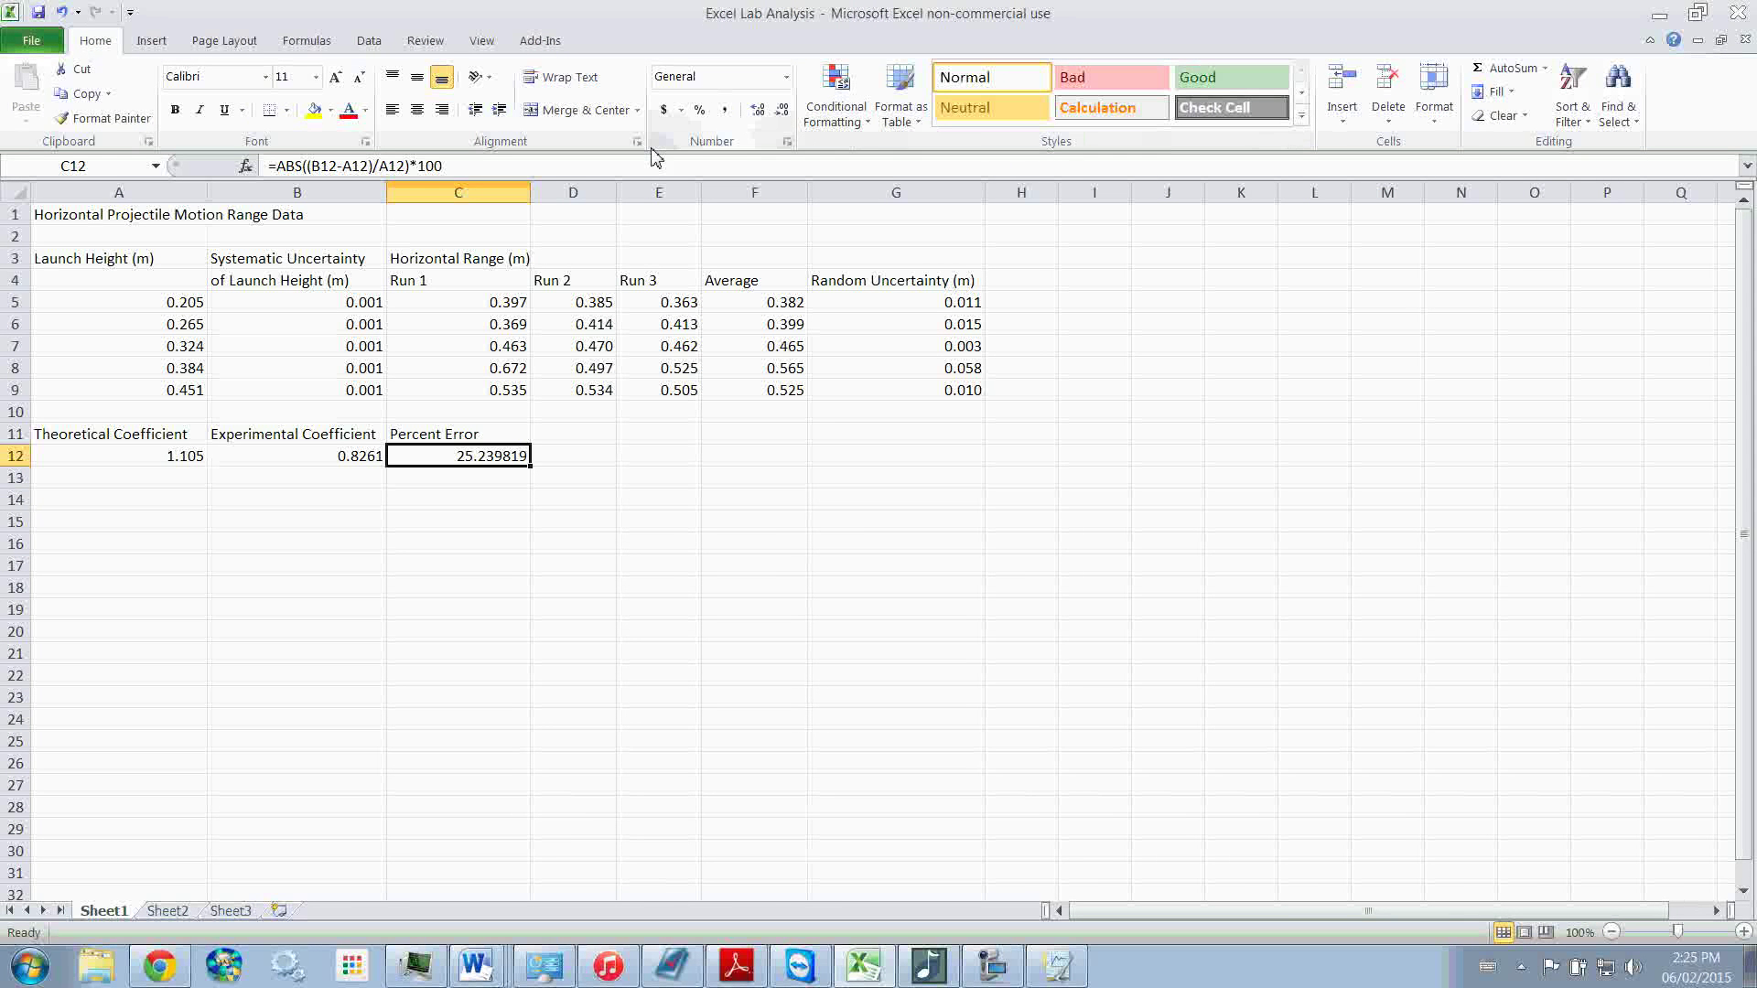
left_click(783, 110)
left_click(784, 111)
left_click(785, 112)
left_click(785, 112)
left_click(785, 112)
Step: Delete the existing formula from C12, leaving it blank
left_click(647, 471)
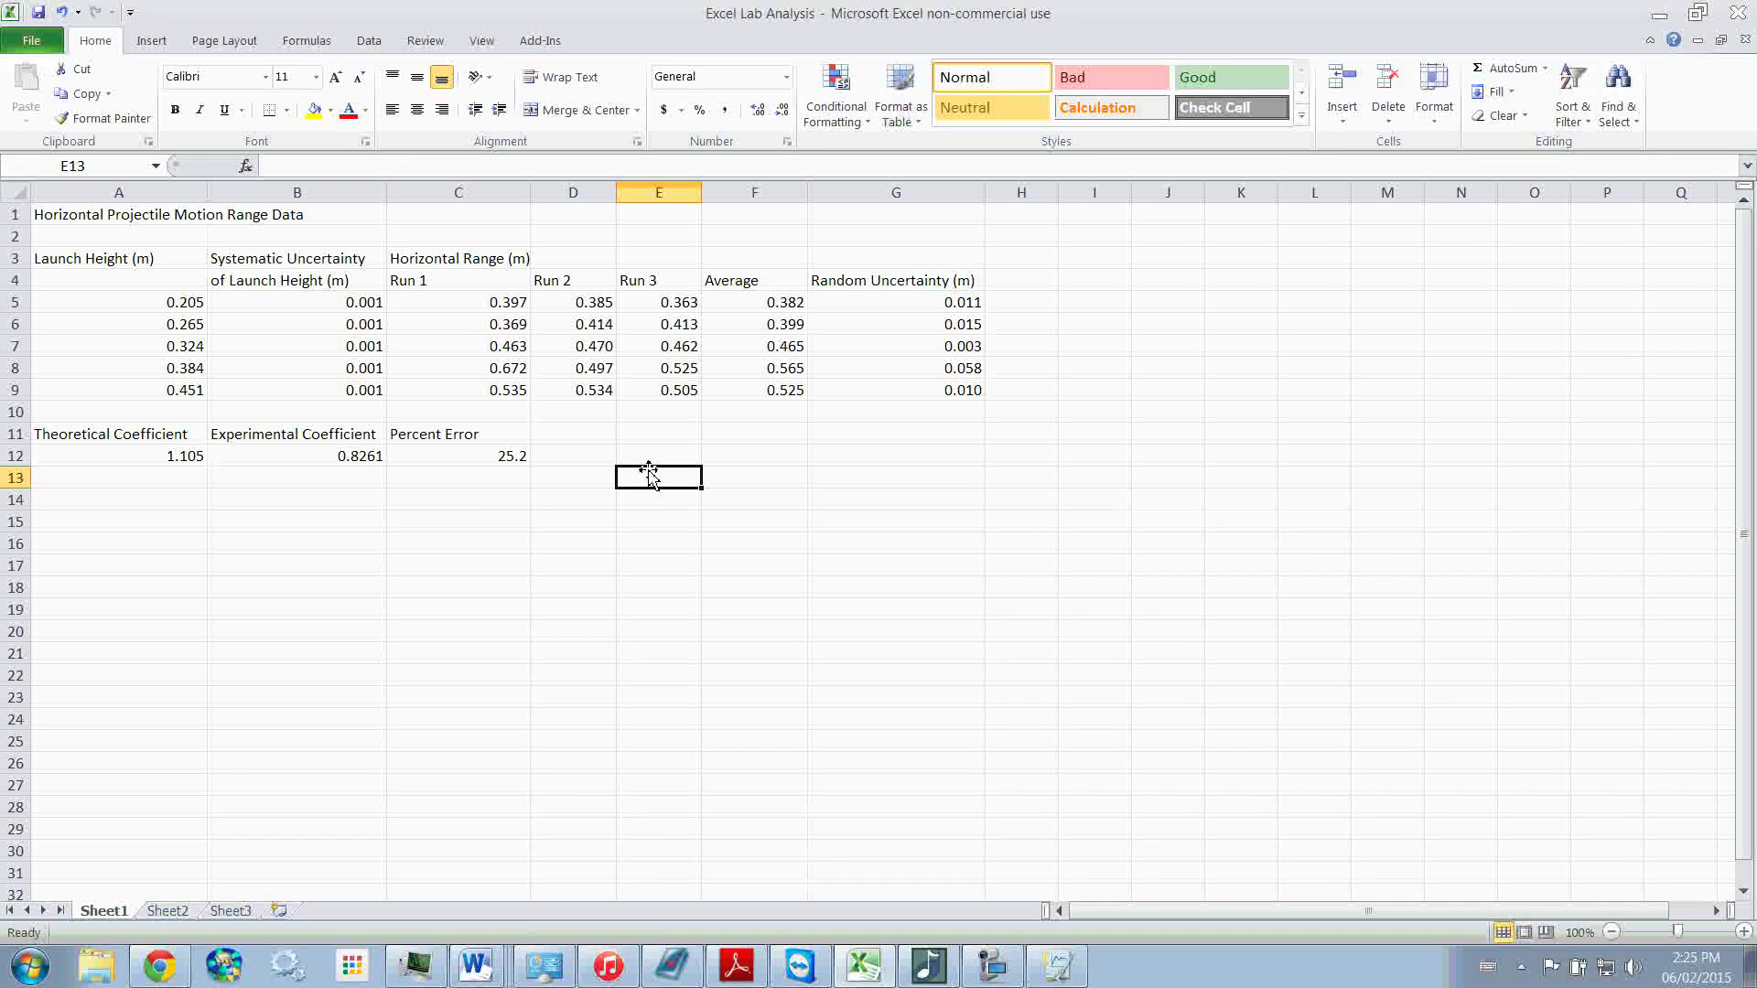
key("Up")
key("Left")
key("Left")
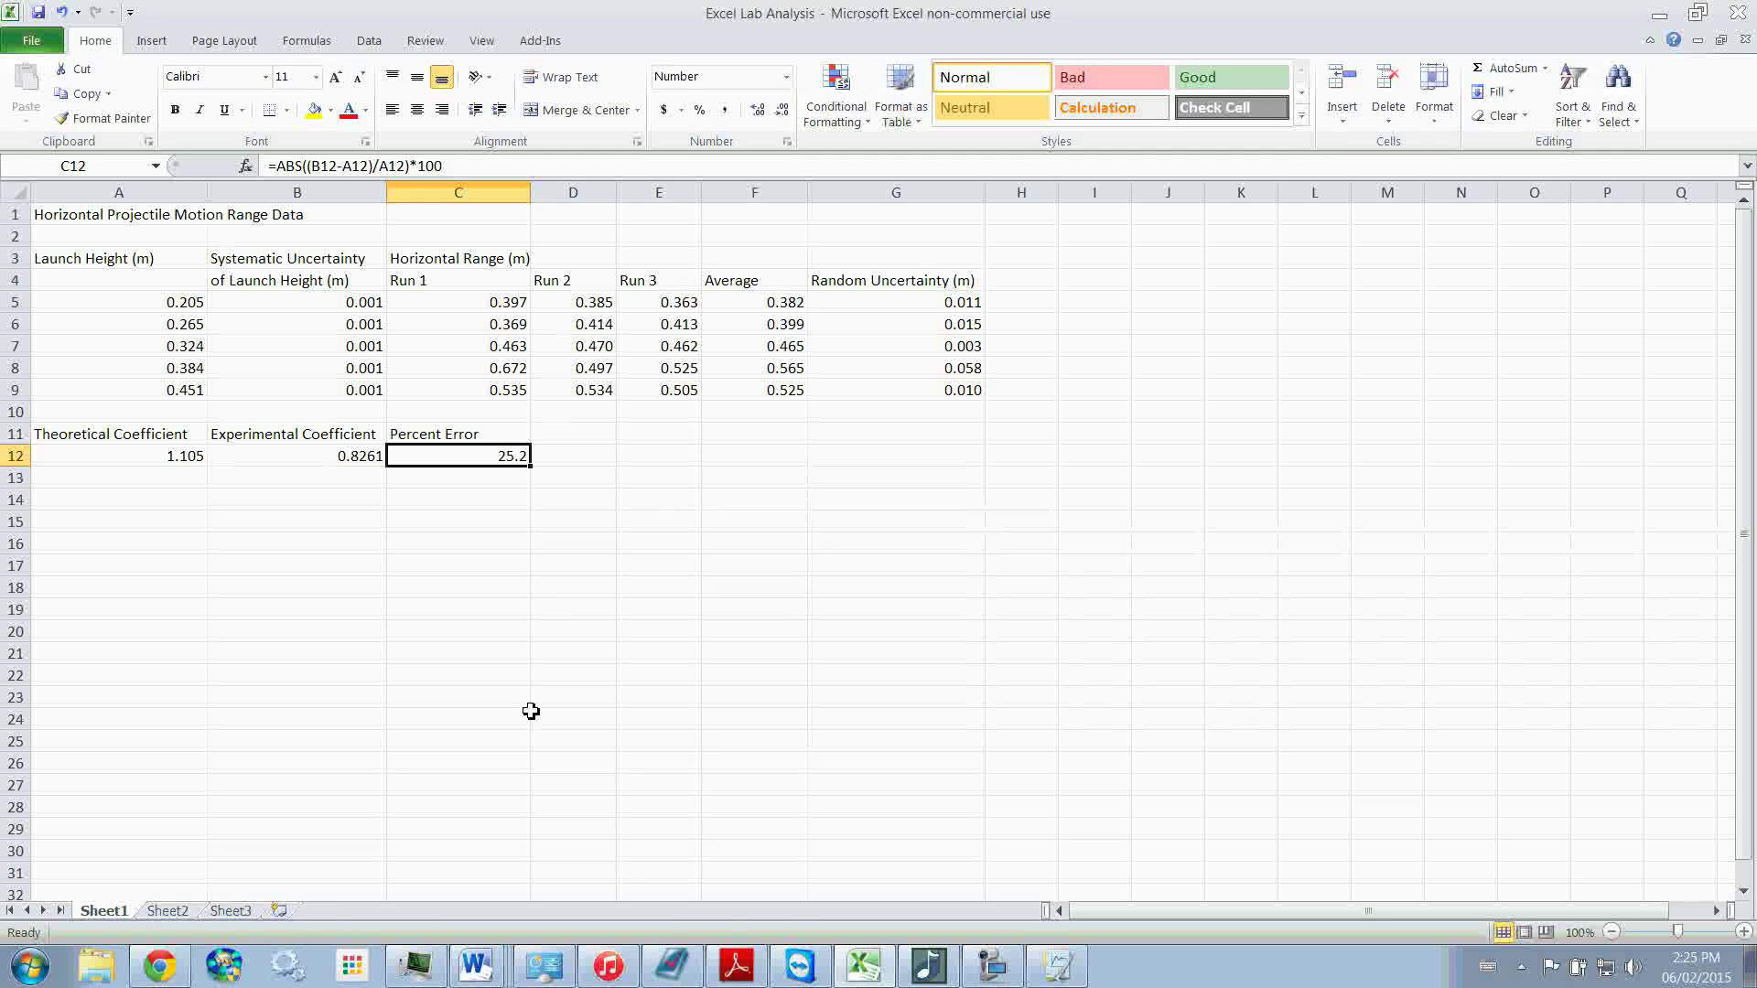
key("Delete")
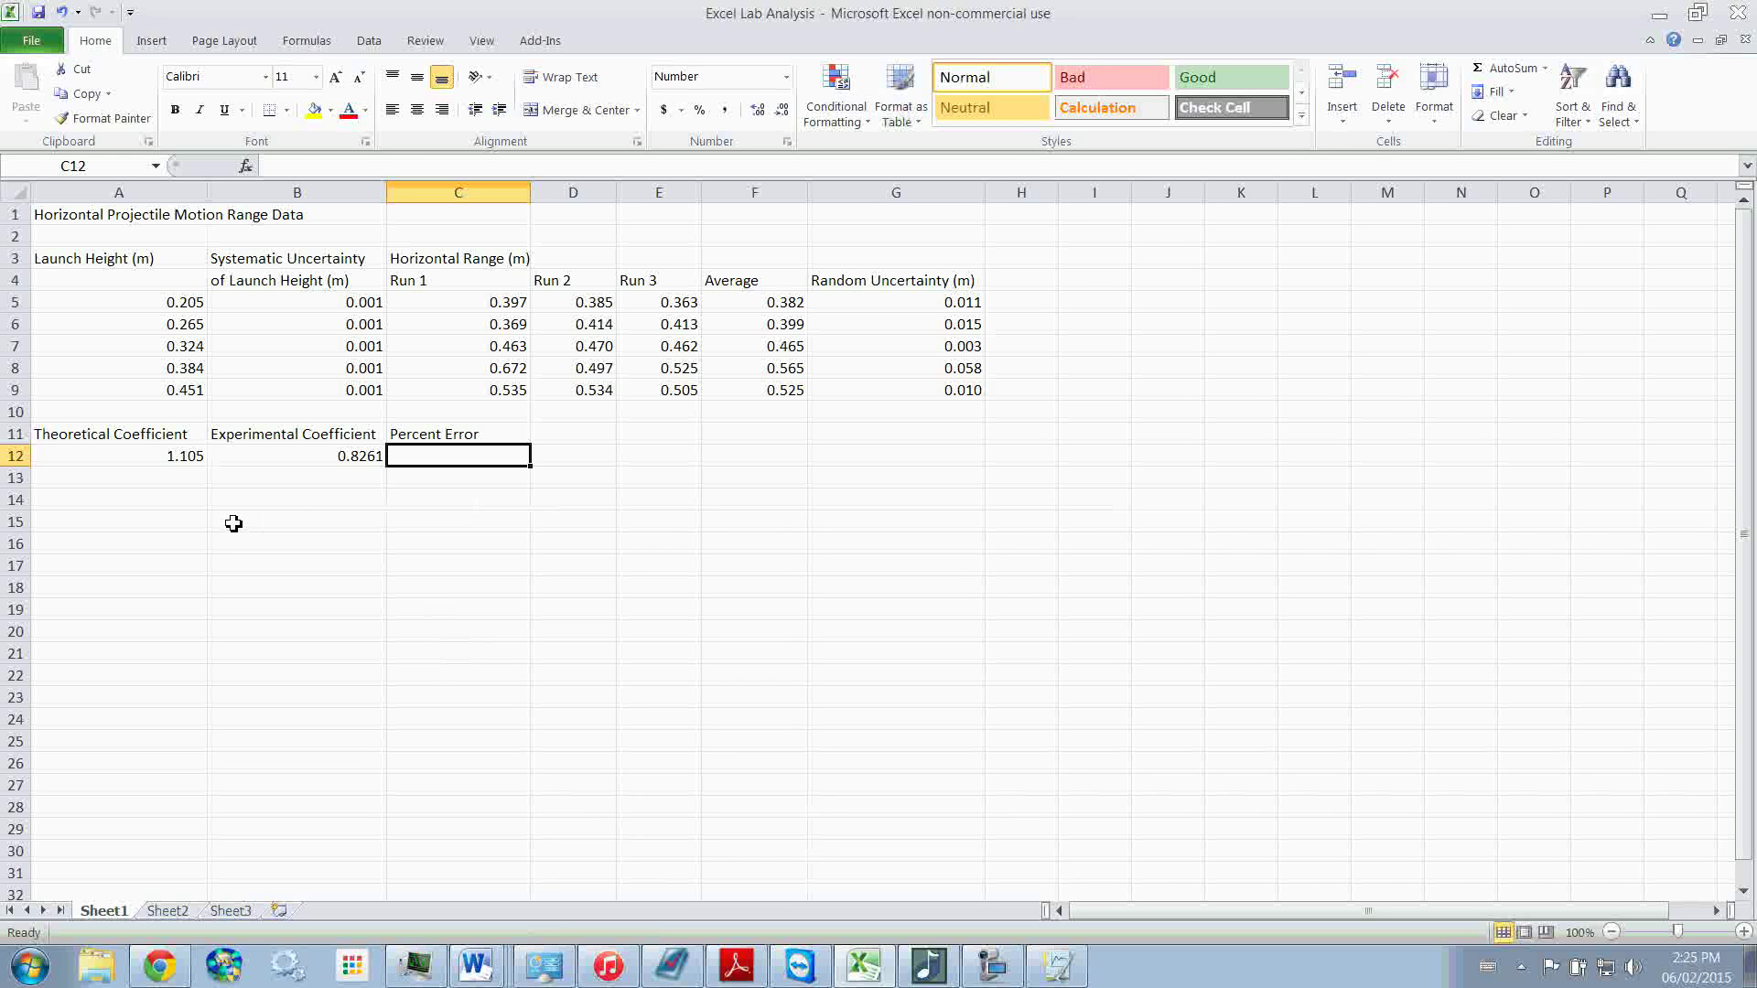
Step: Enter the formula =ABS((B12-A12)/A12) in C12
left_click(153, 460)
left_click(281, 458)
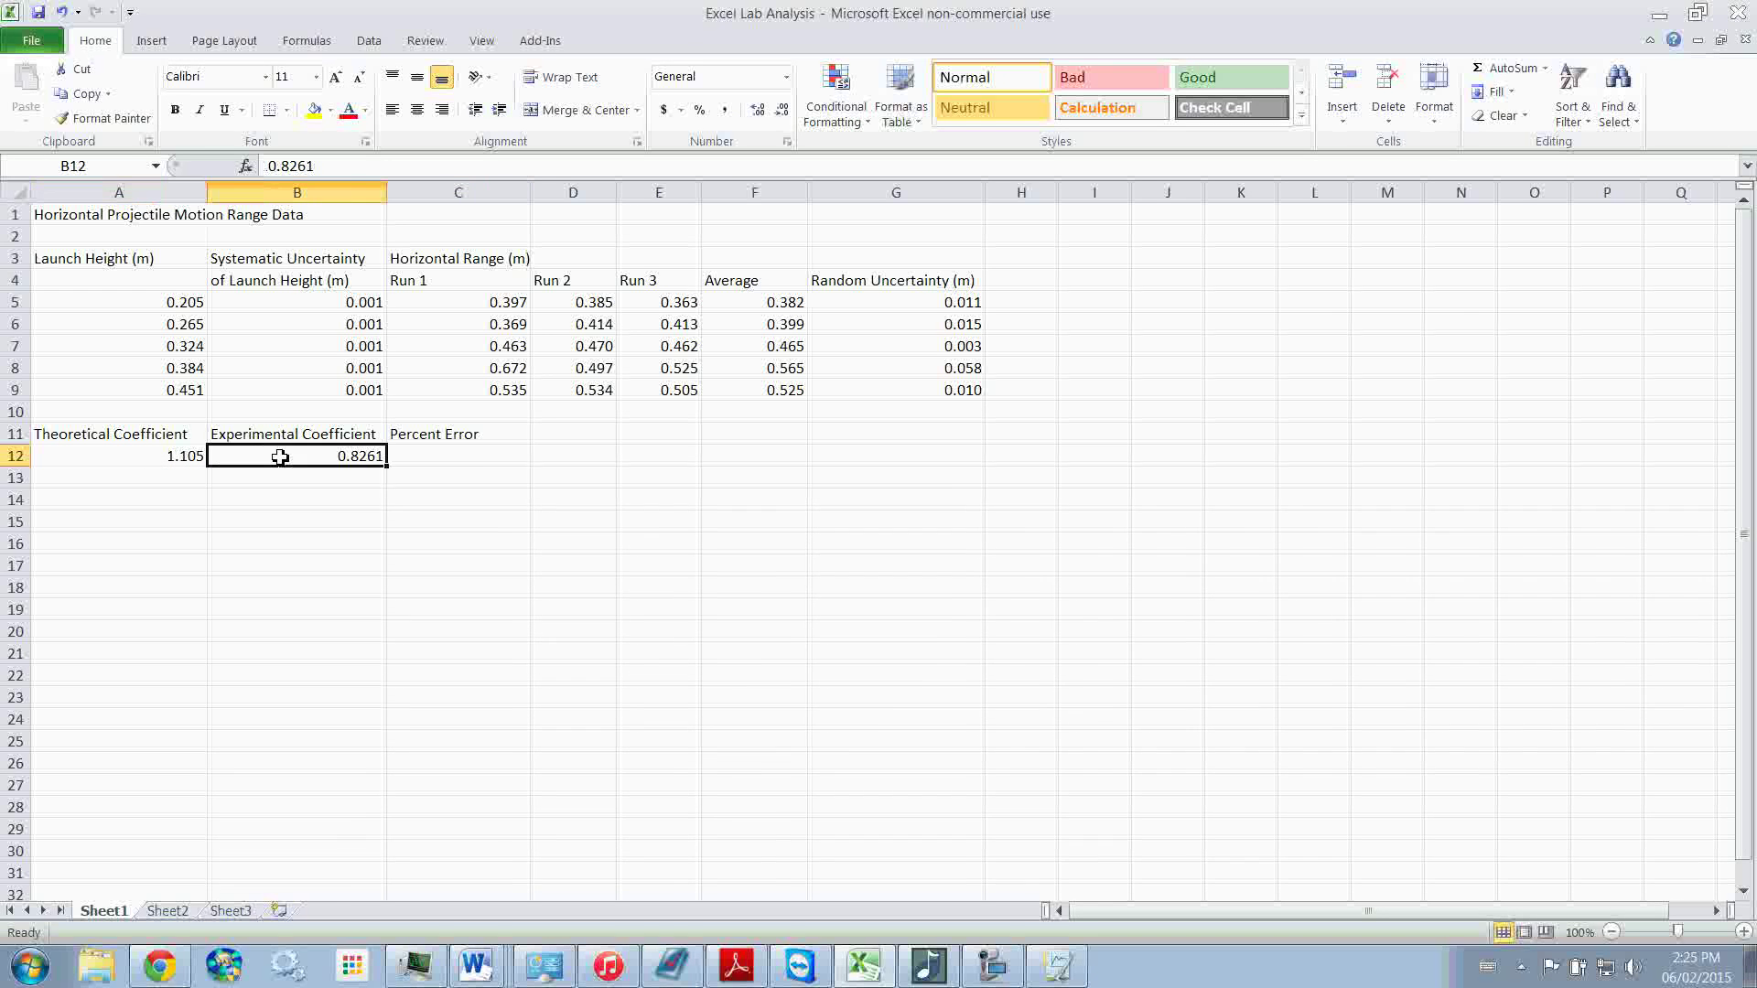
left_click(473, 464)
type("=")
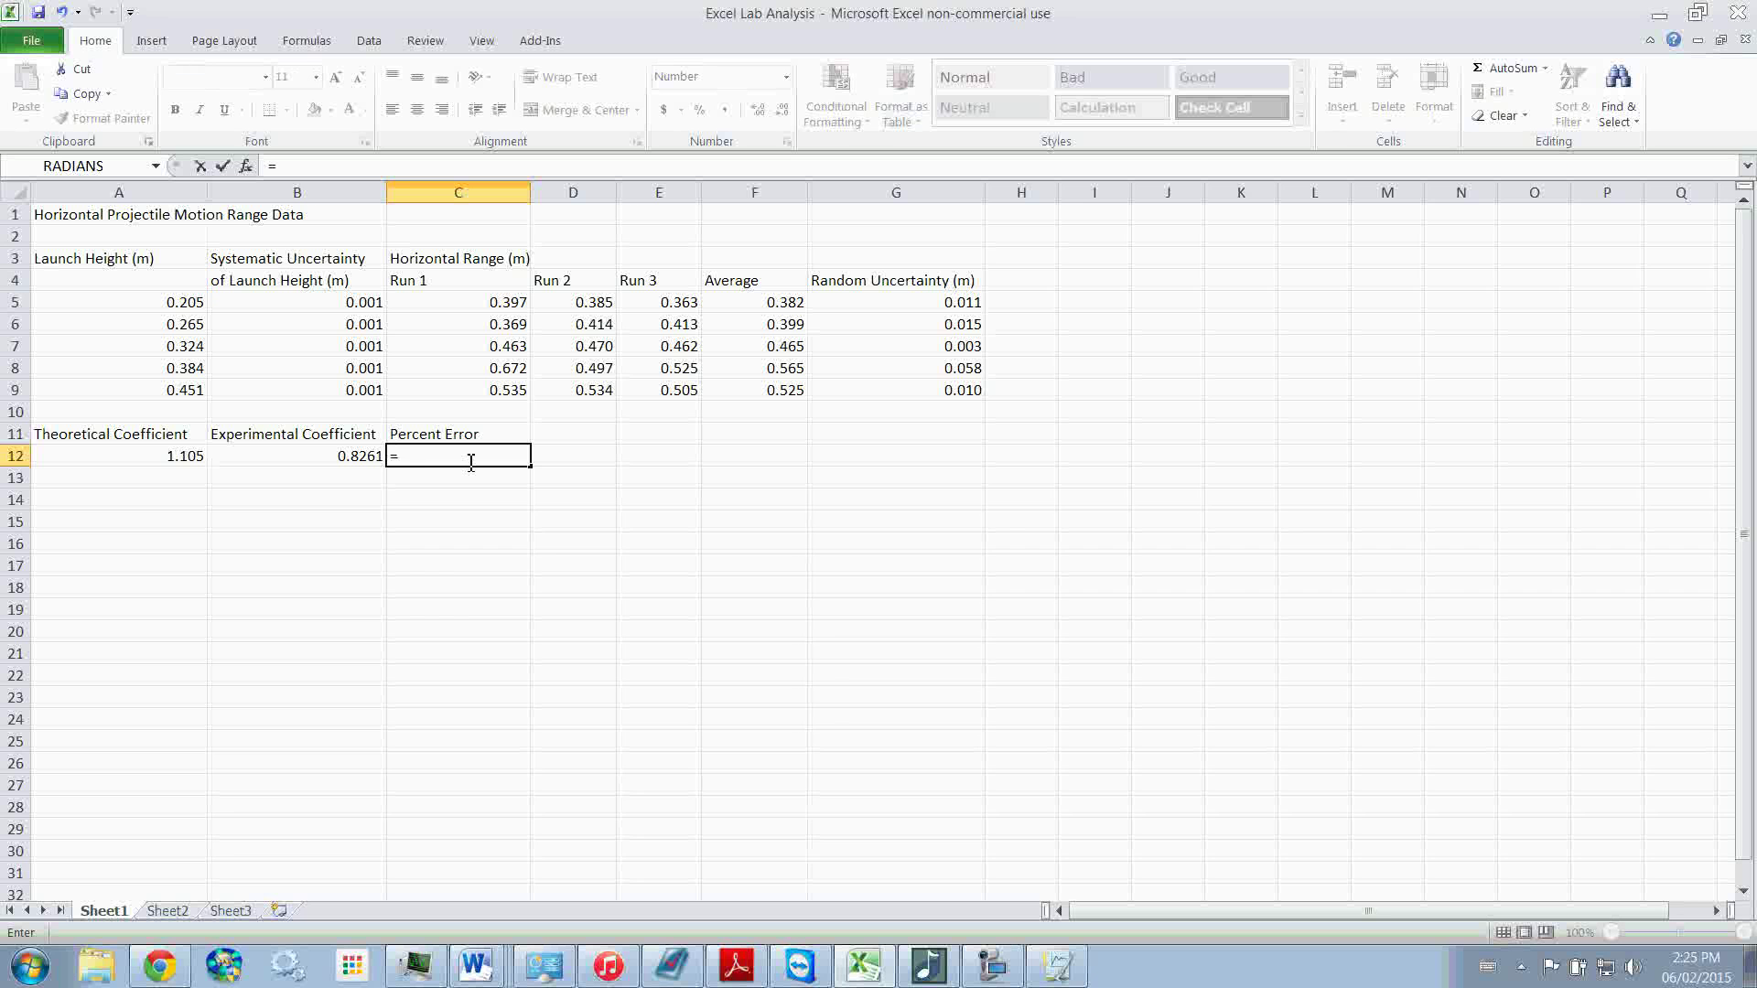
type("abs((")
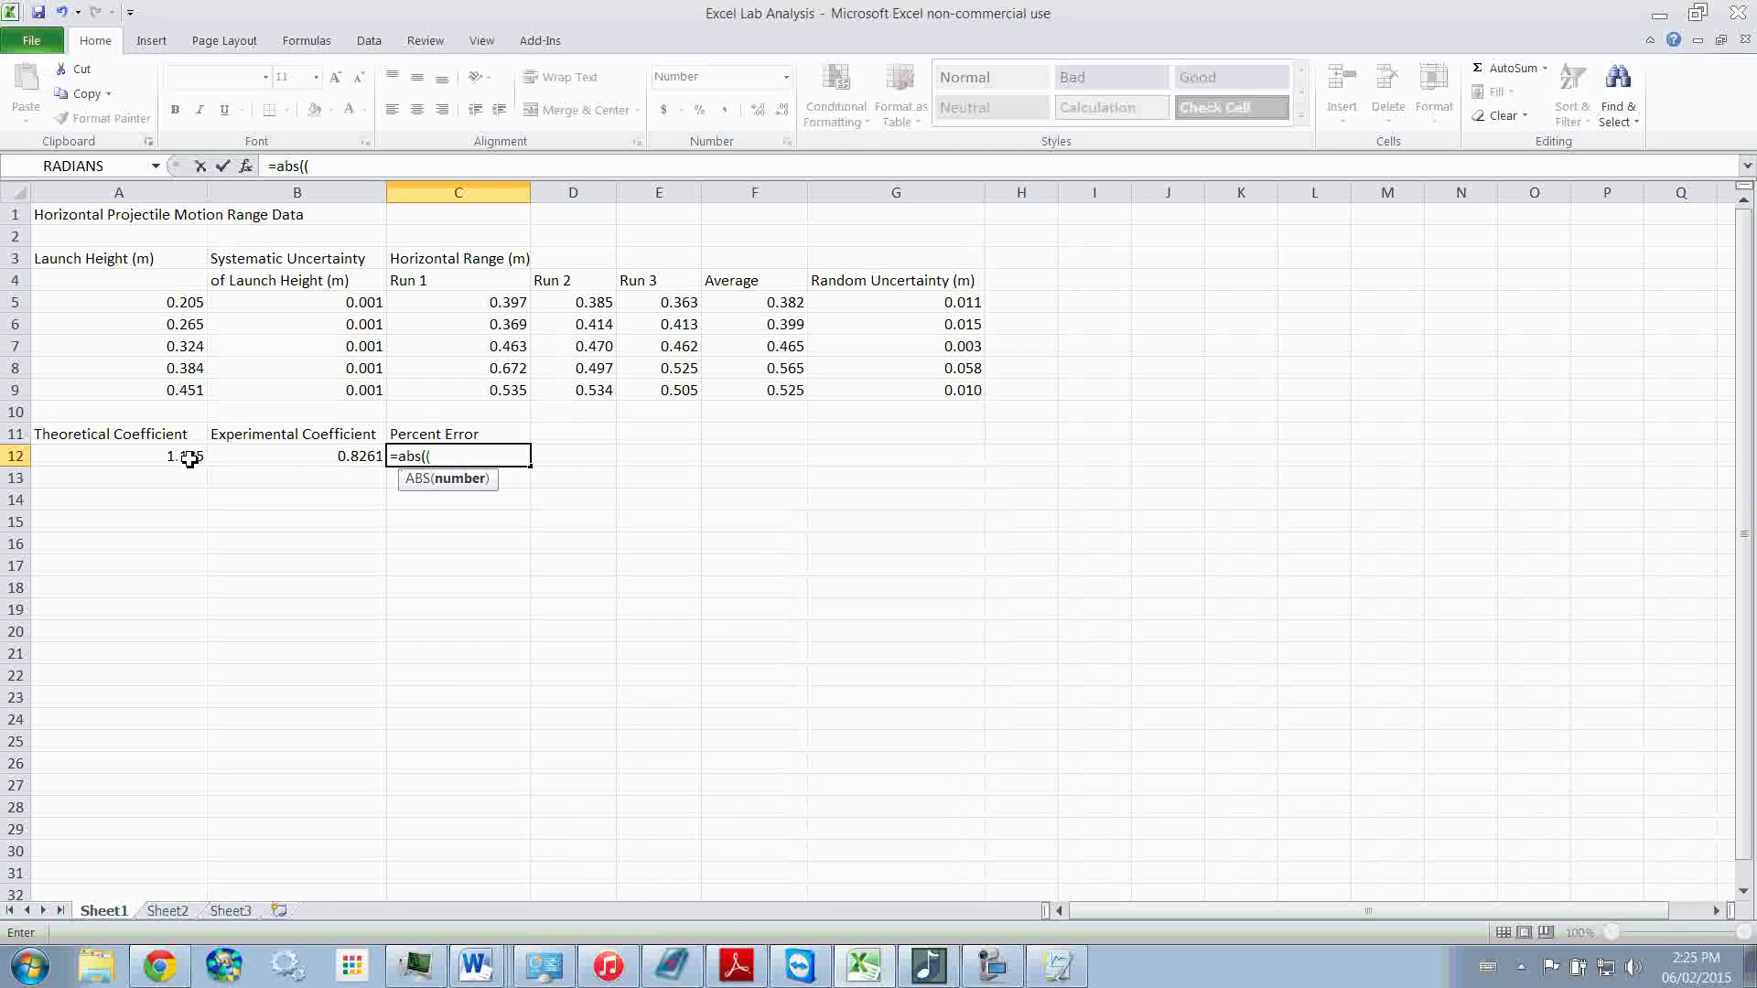
left_click(290, 457)
type("-")
left_click(182, 465)
type(")")
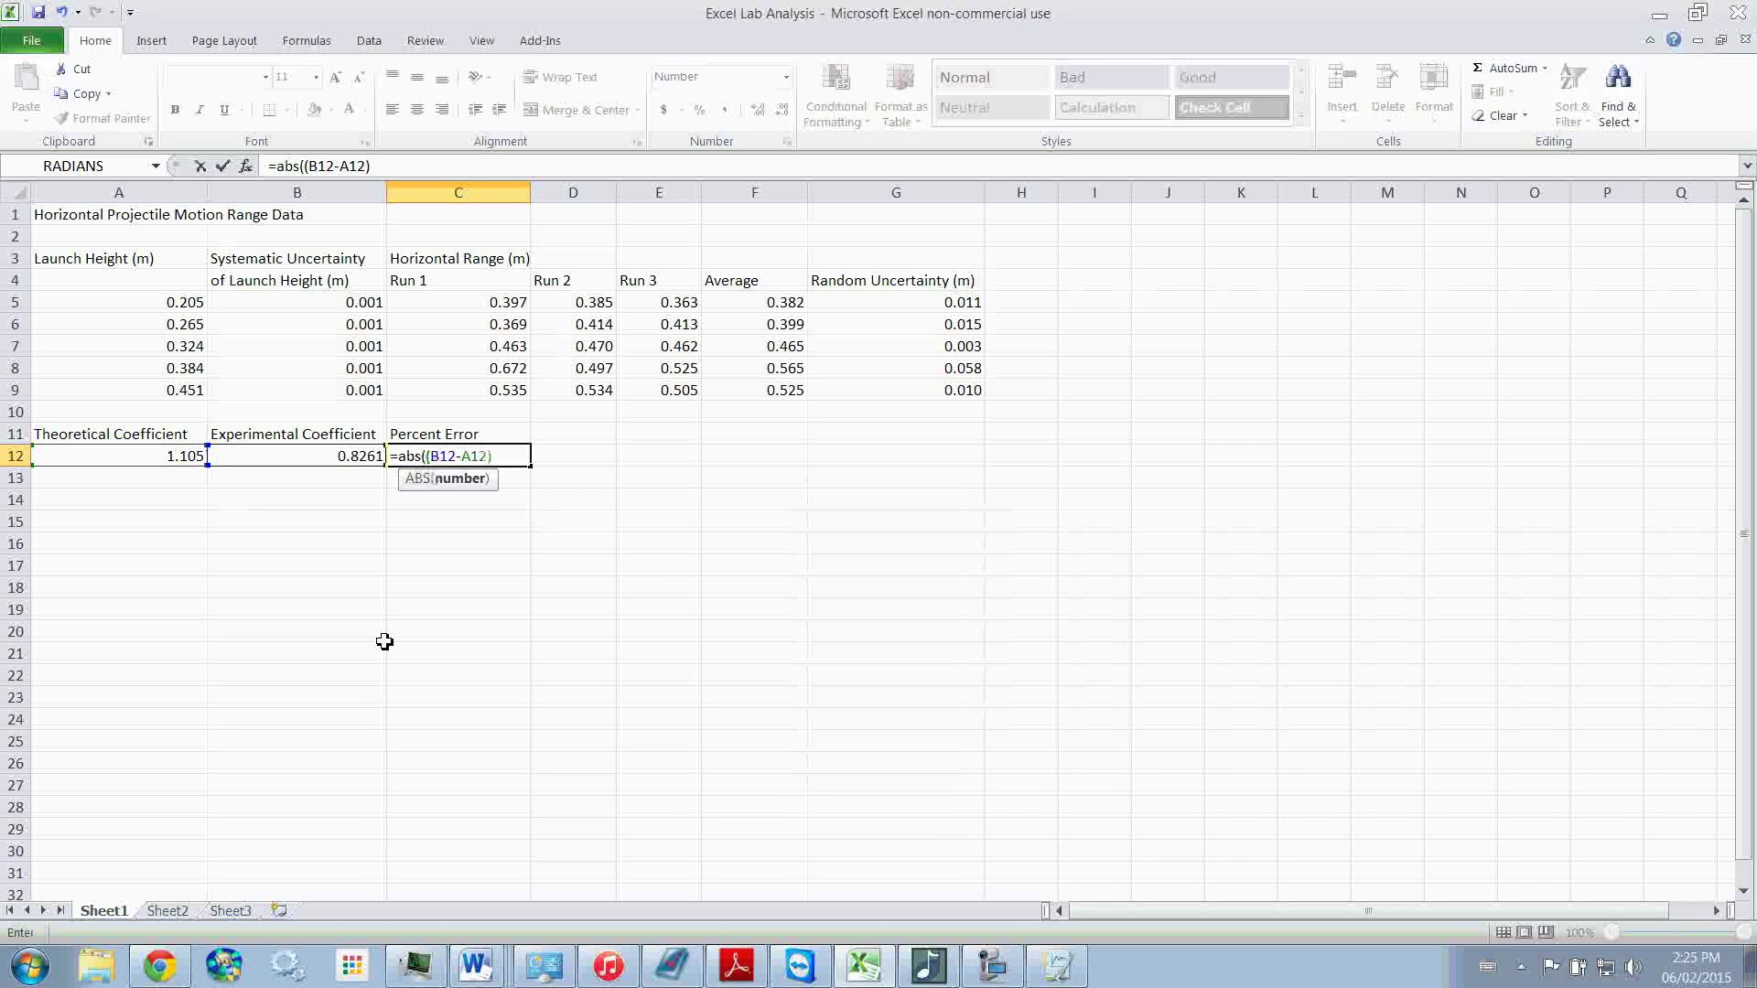
type("/")
left_click(171, 462)
key("Return")
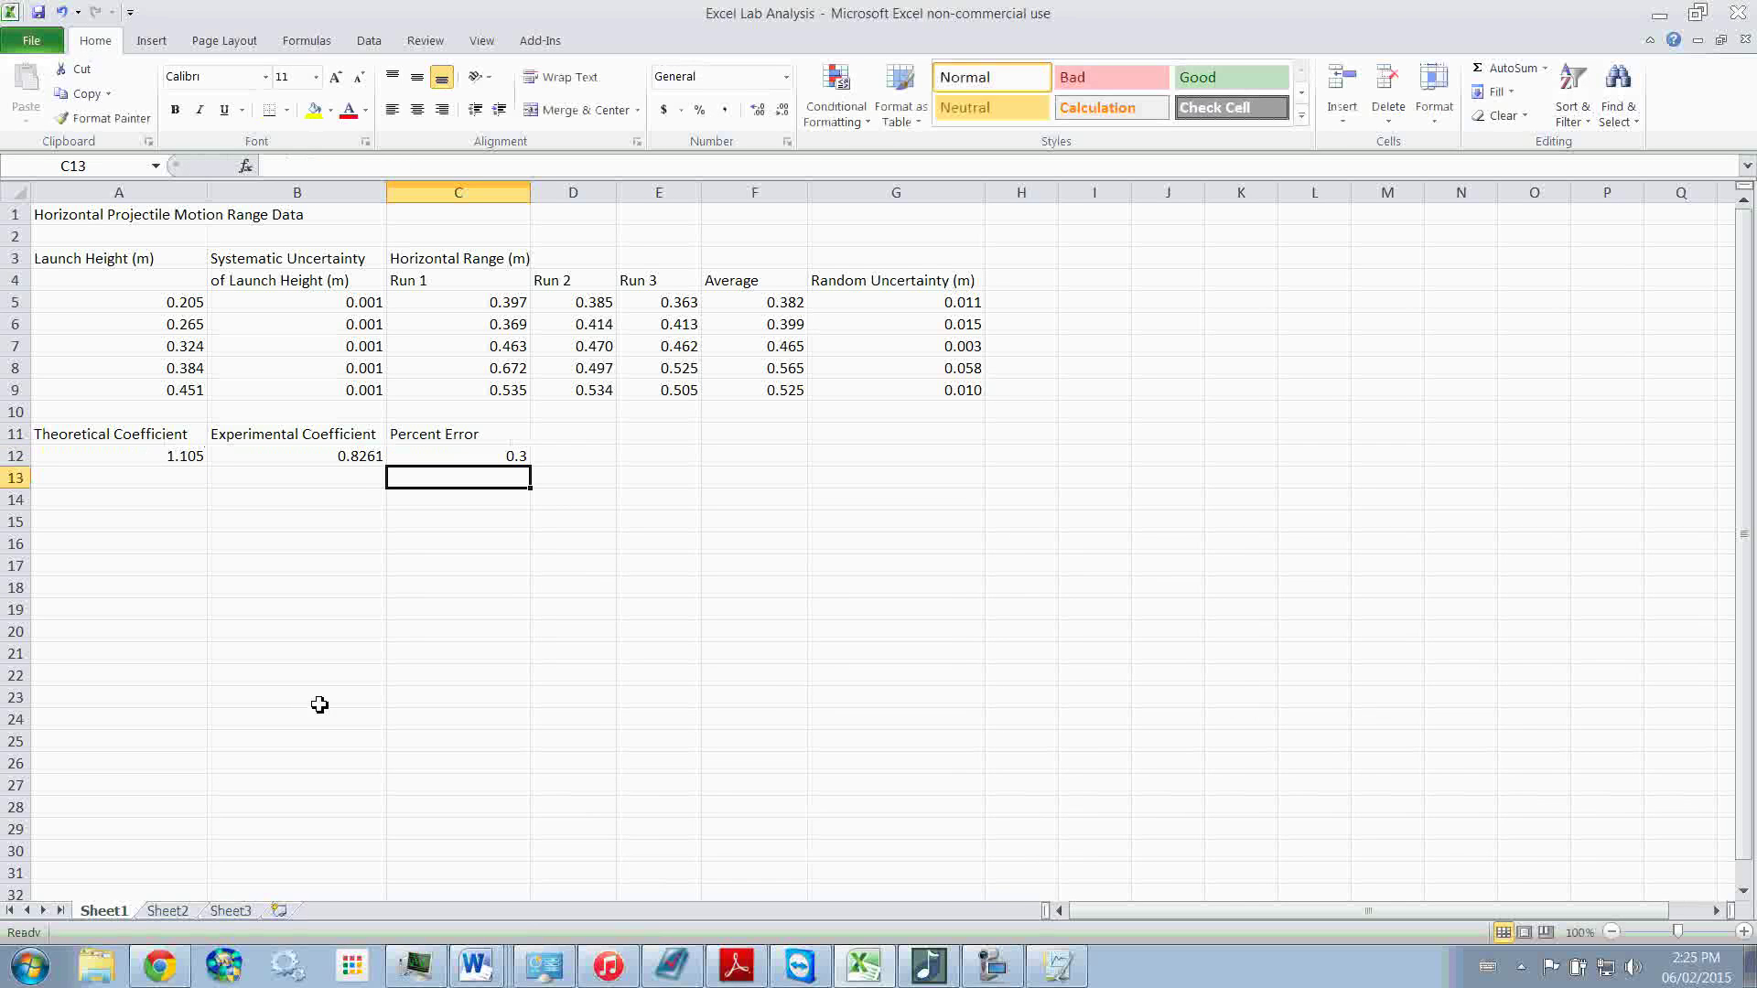
Step: Display the C12 result with three decimal places
left_click(487, 460)
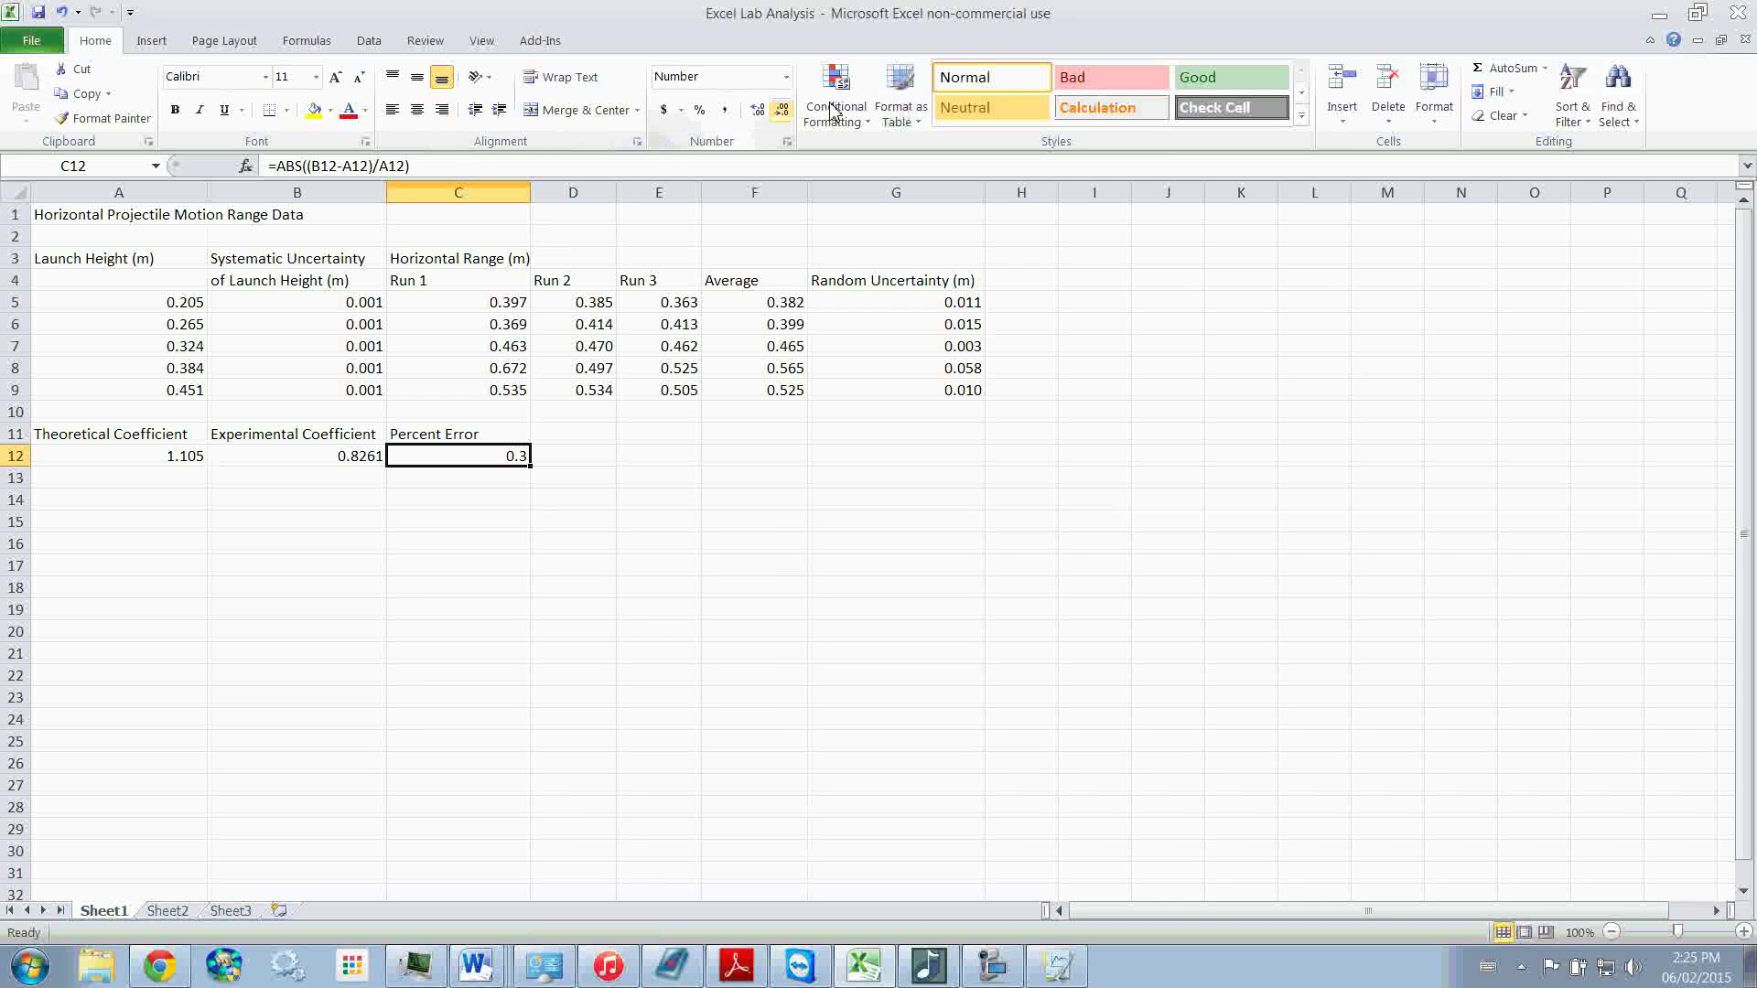
left_click(783, 111)
left_click(757, 111)
left_click(757, 111)
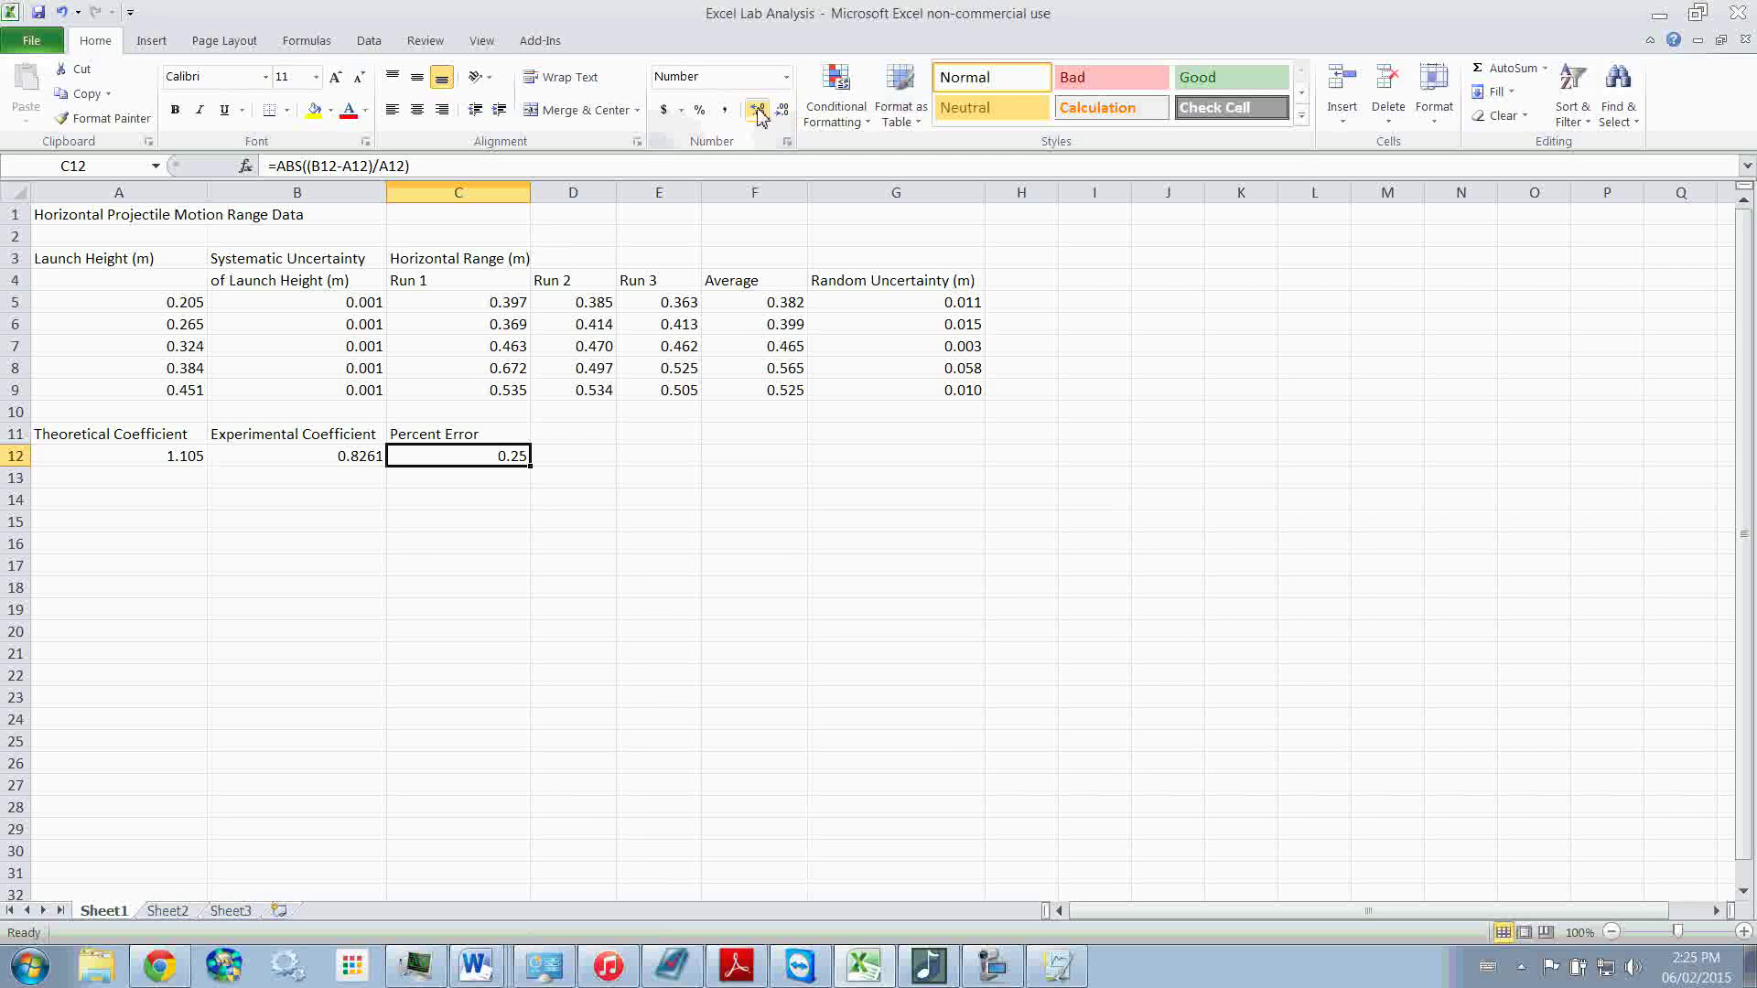
left_click(758, 111)
left_click(780, 110)
left_click(758, 111)
Step: Append *100 to C12's formula so it shows 25.240 percent error
left_click(444, 166)
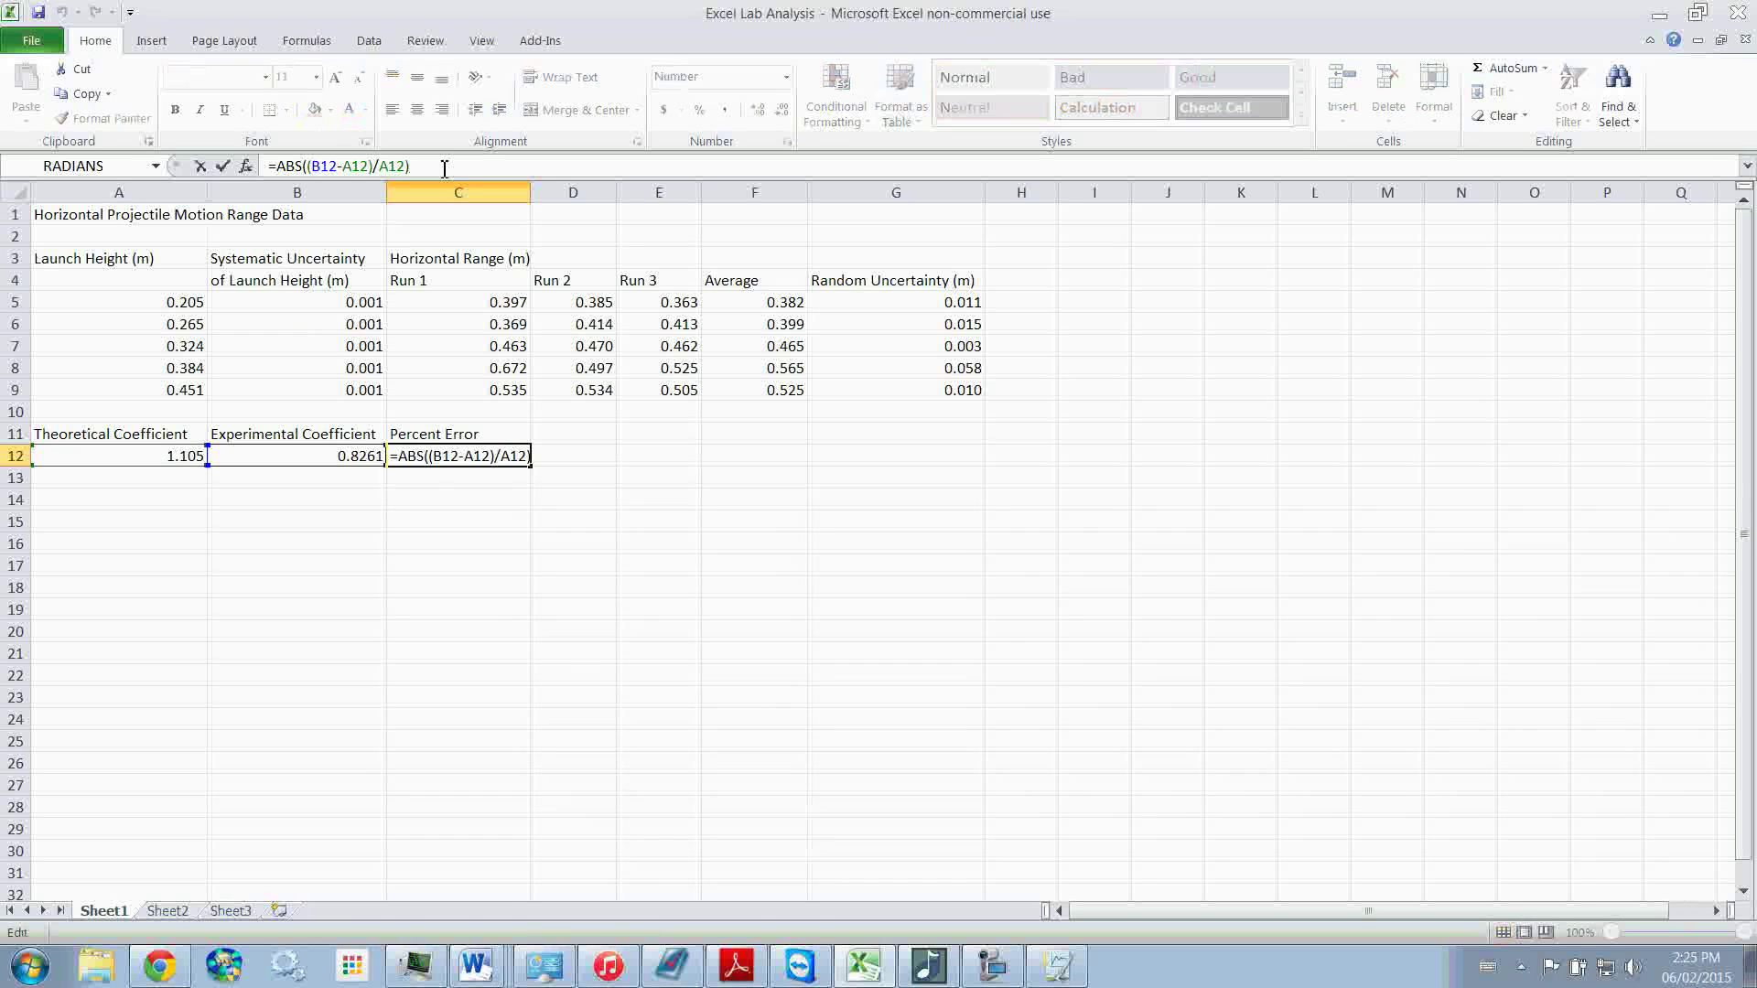
type("*100")
key("Return")
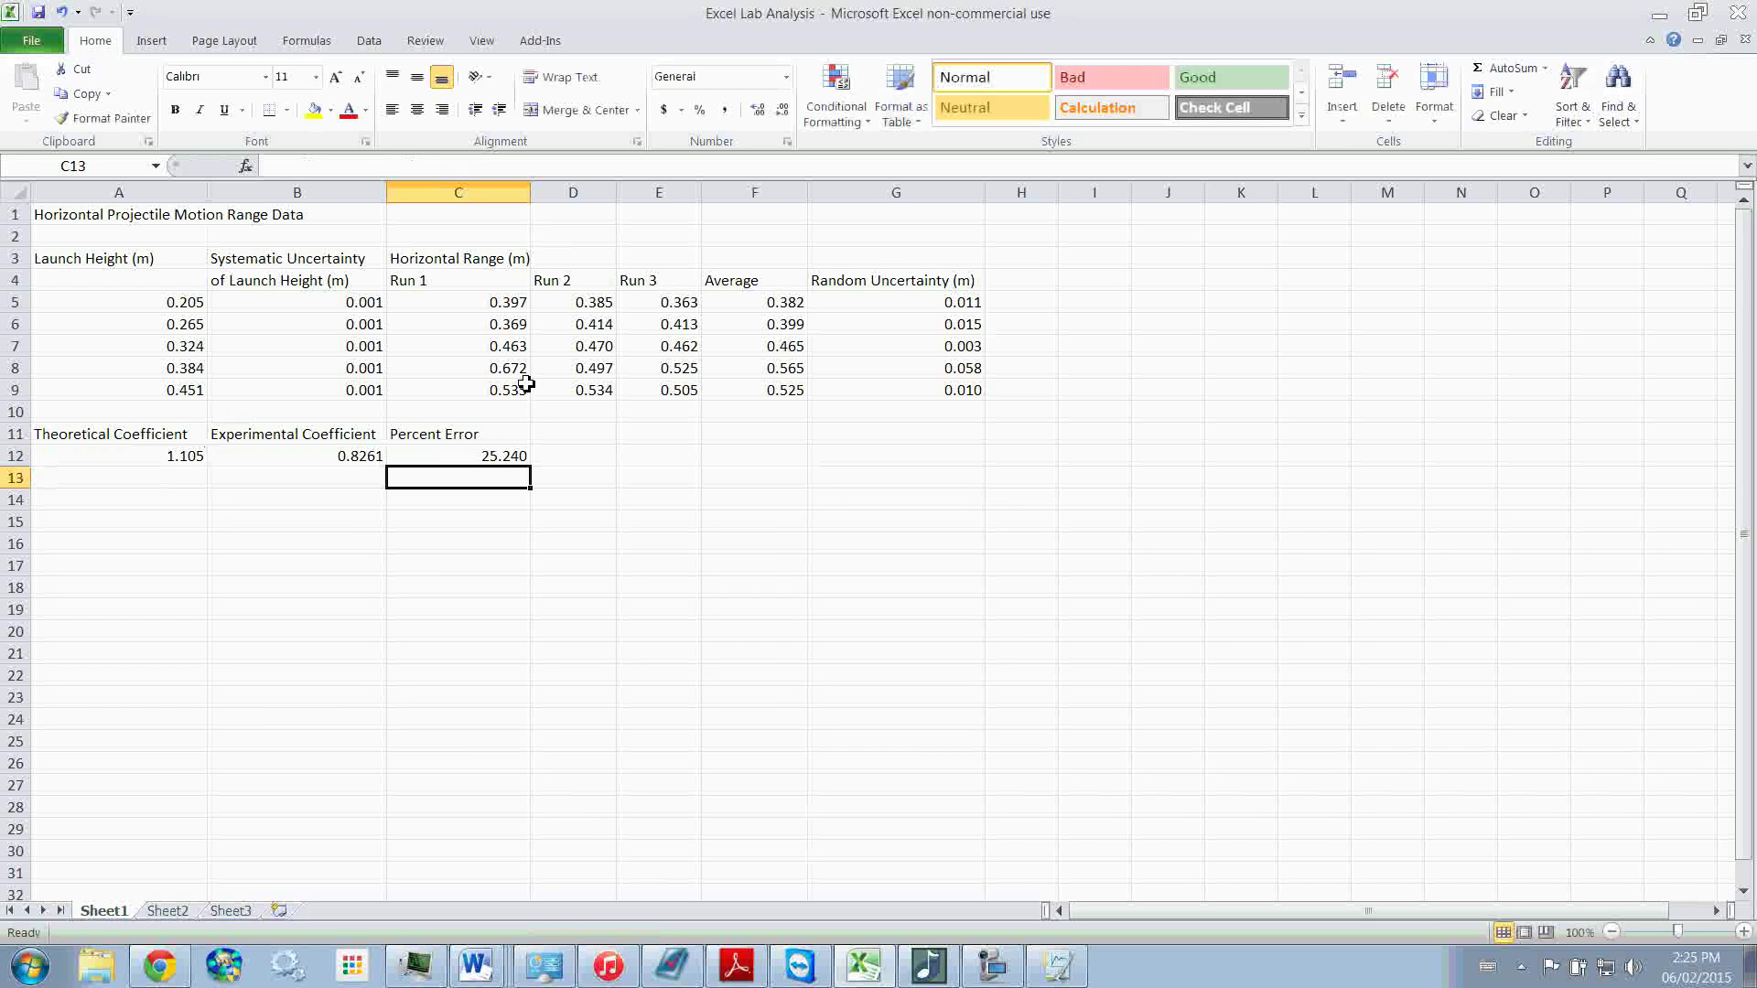
left_click(500, 461)
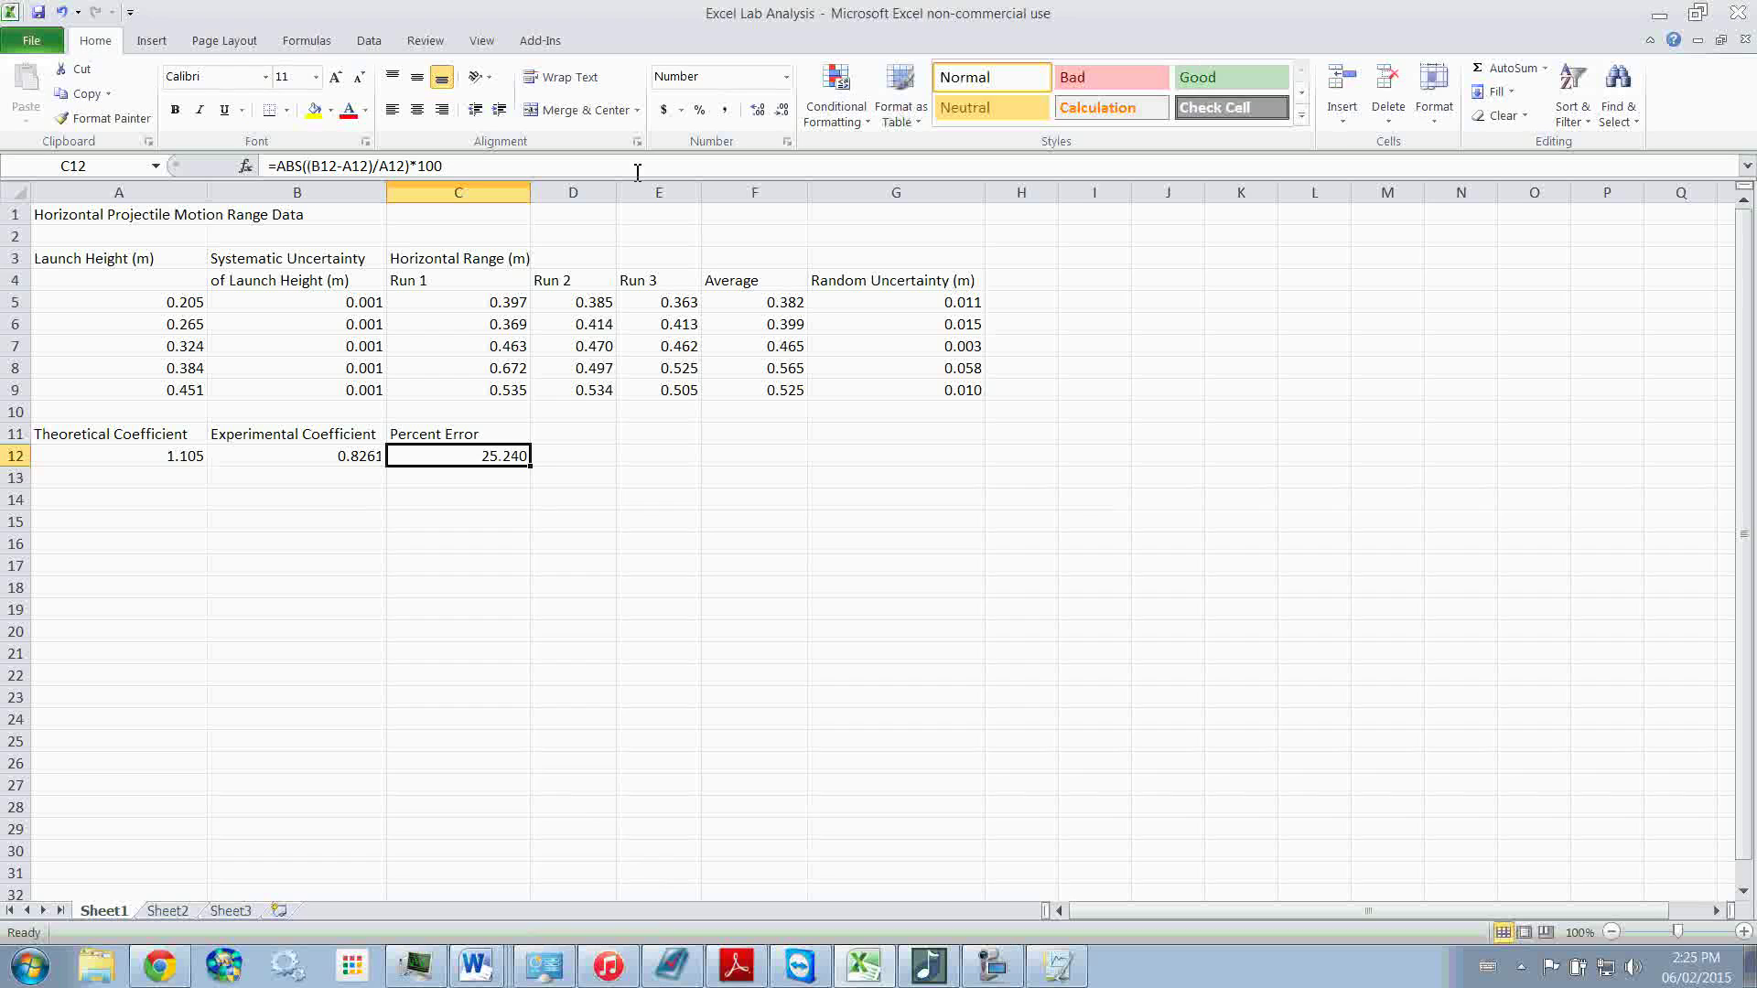
Step: Type 'This is a key value that you will dicuss in your conclusion!' into D12
left_click(470, 167)
left_click(620, 615)
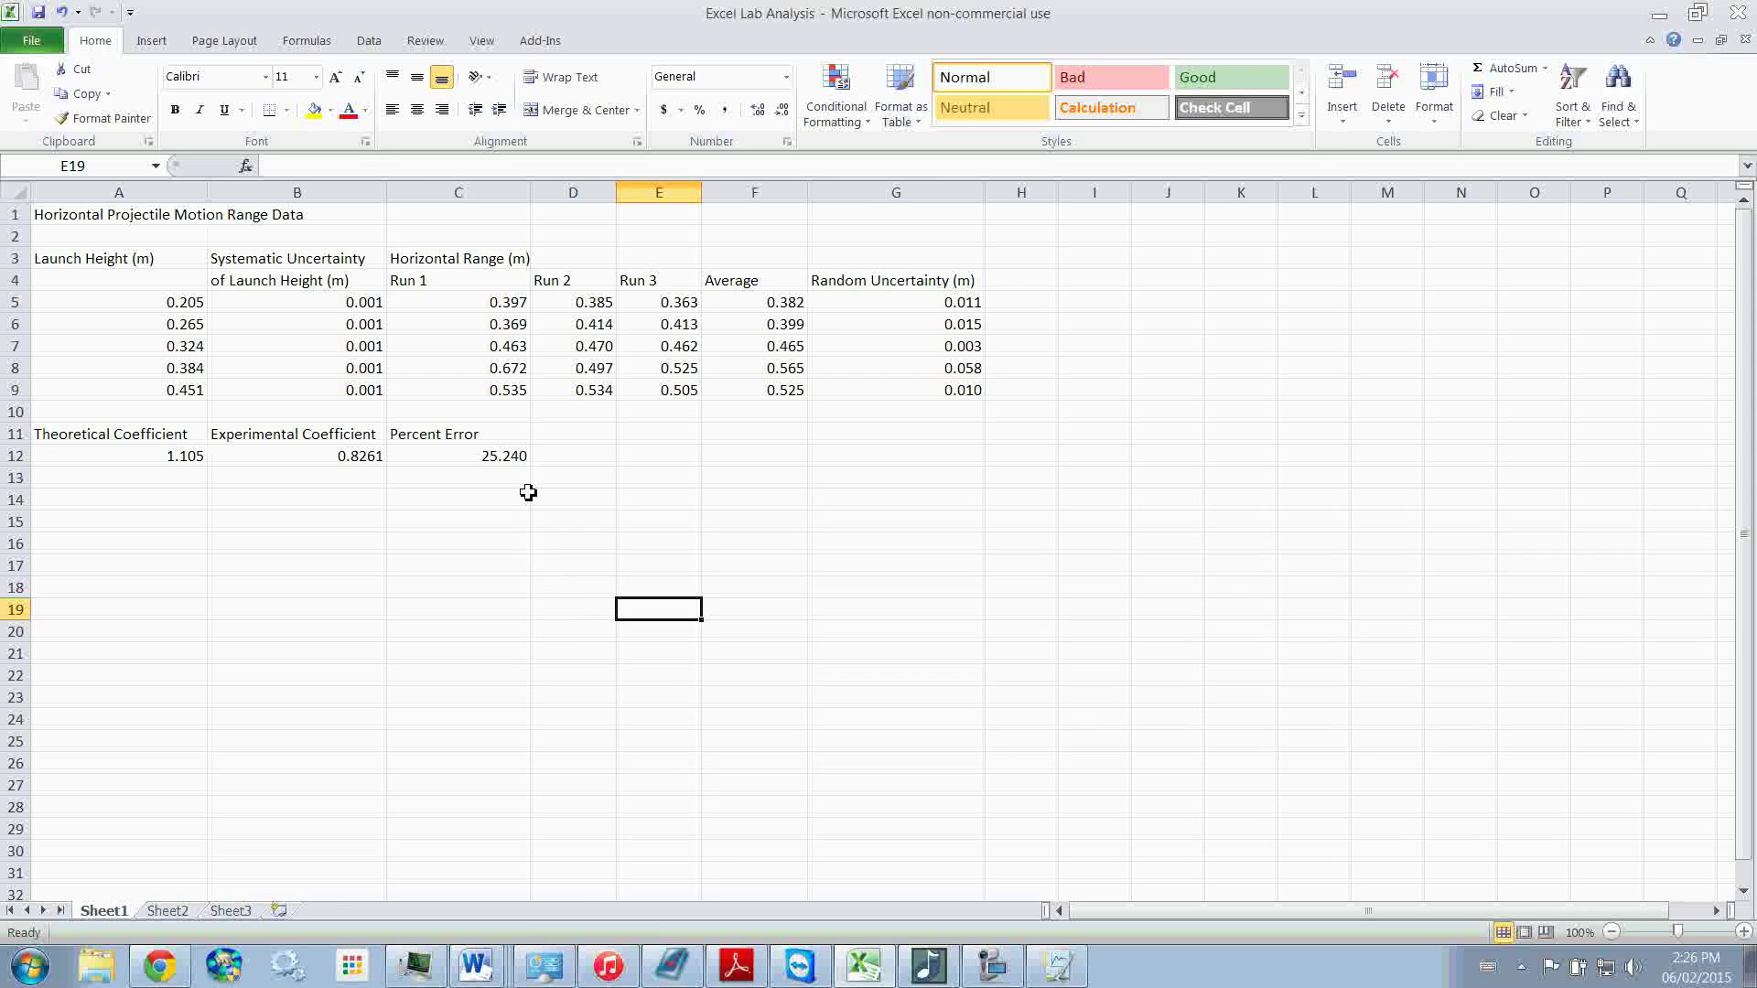
left_click(570, 458)
type("T")
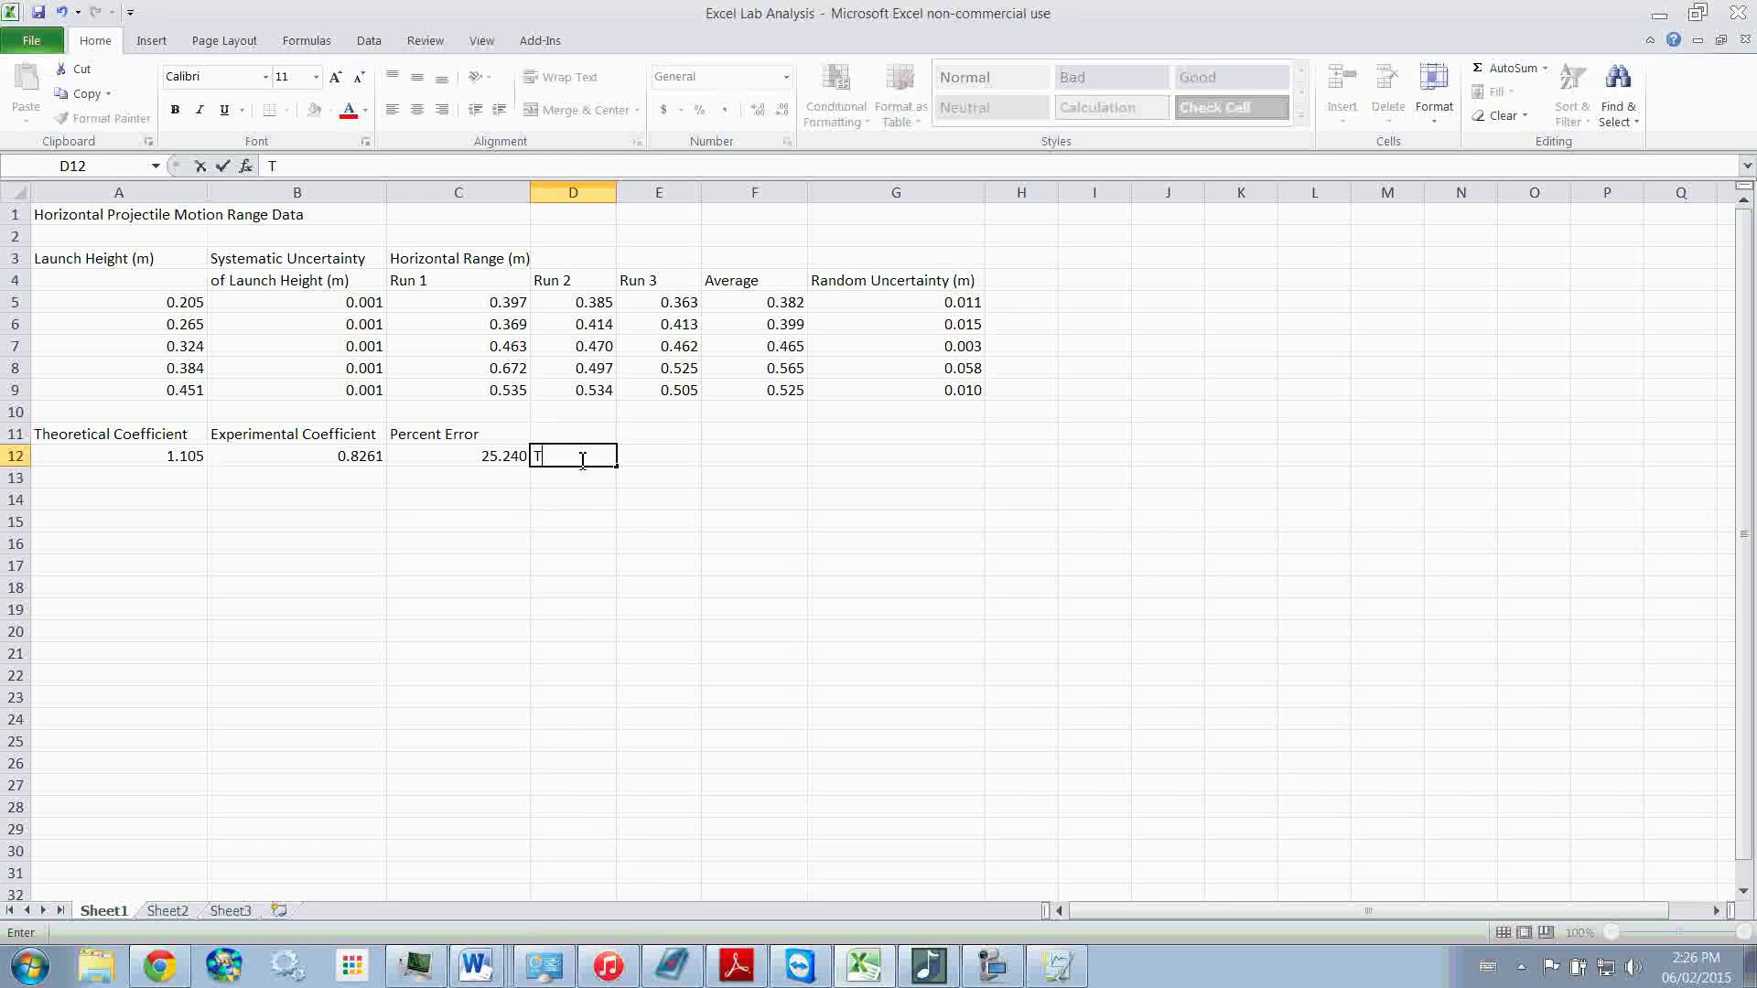
type("his is a key value that you wil")
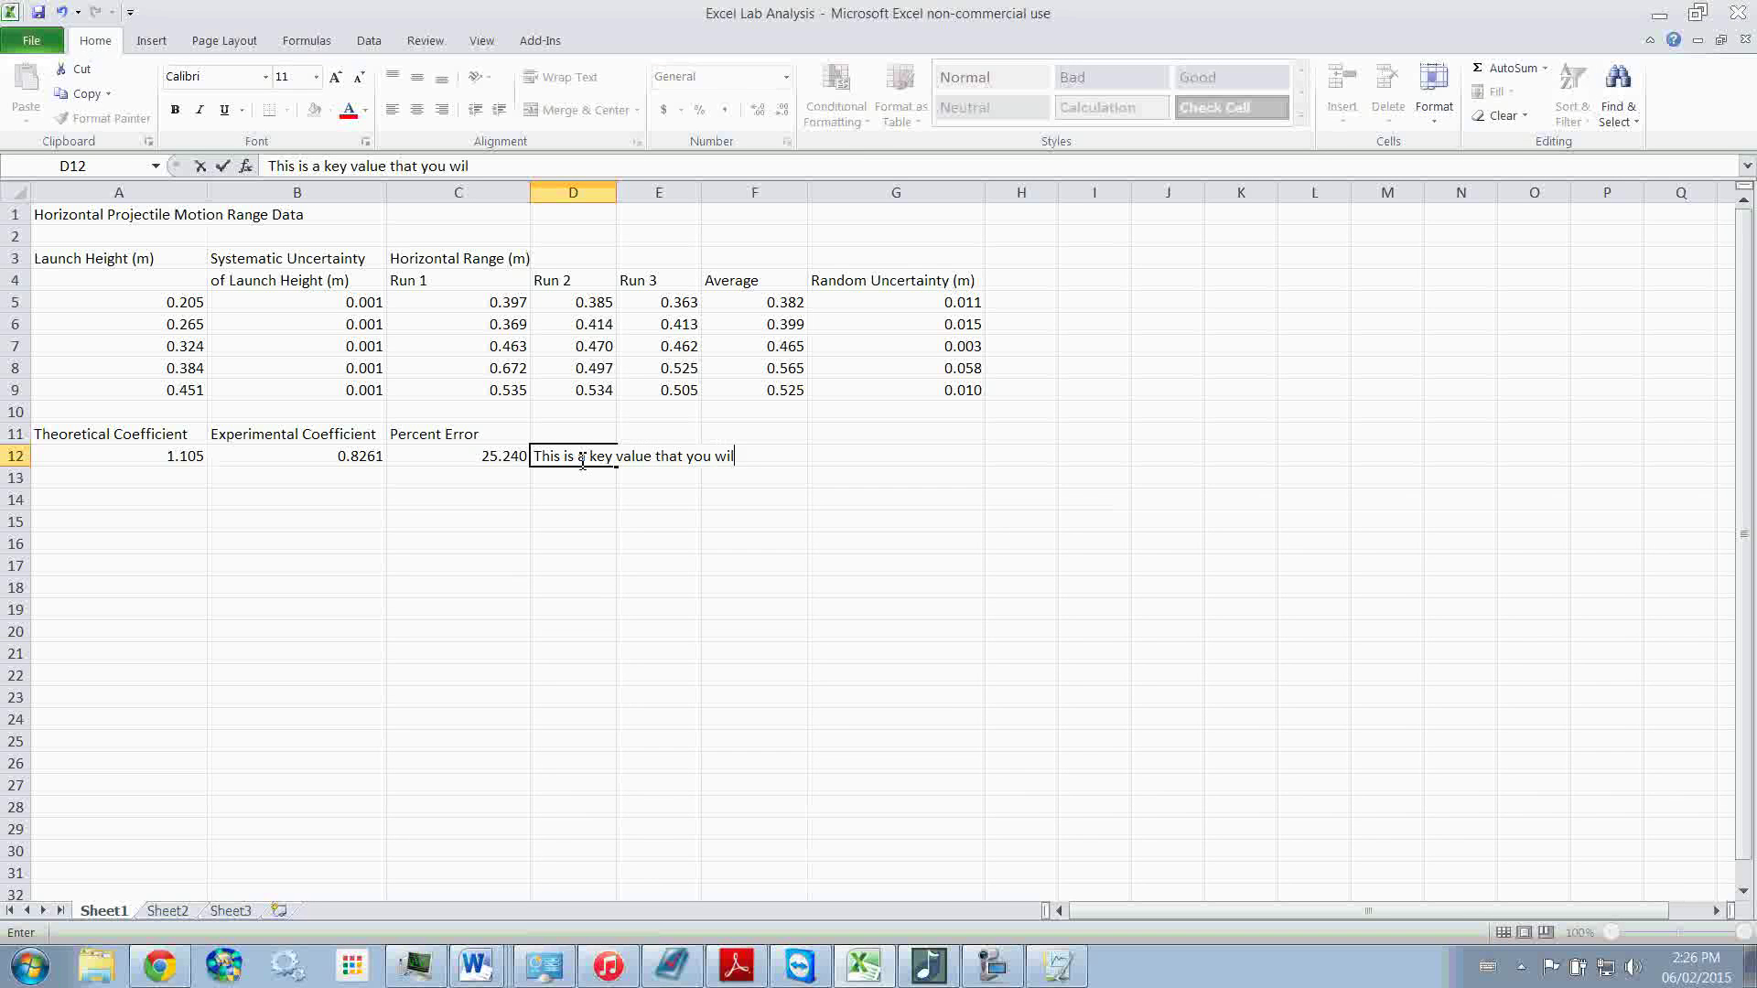
type("l dicuss in your conclusion!")
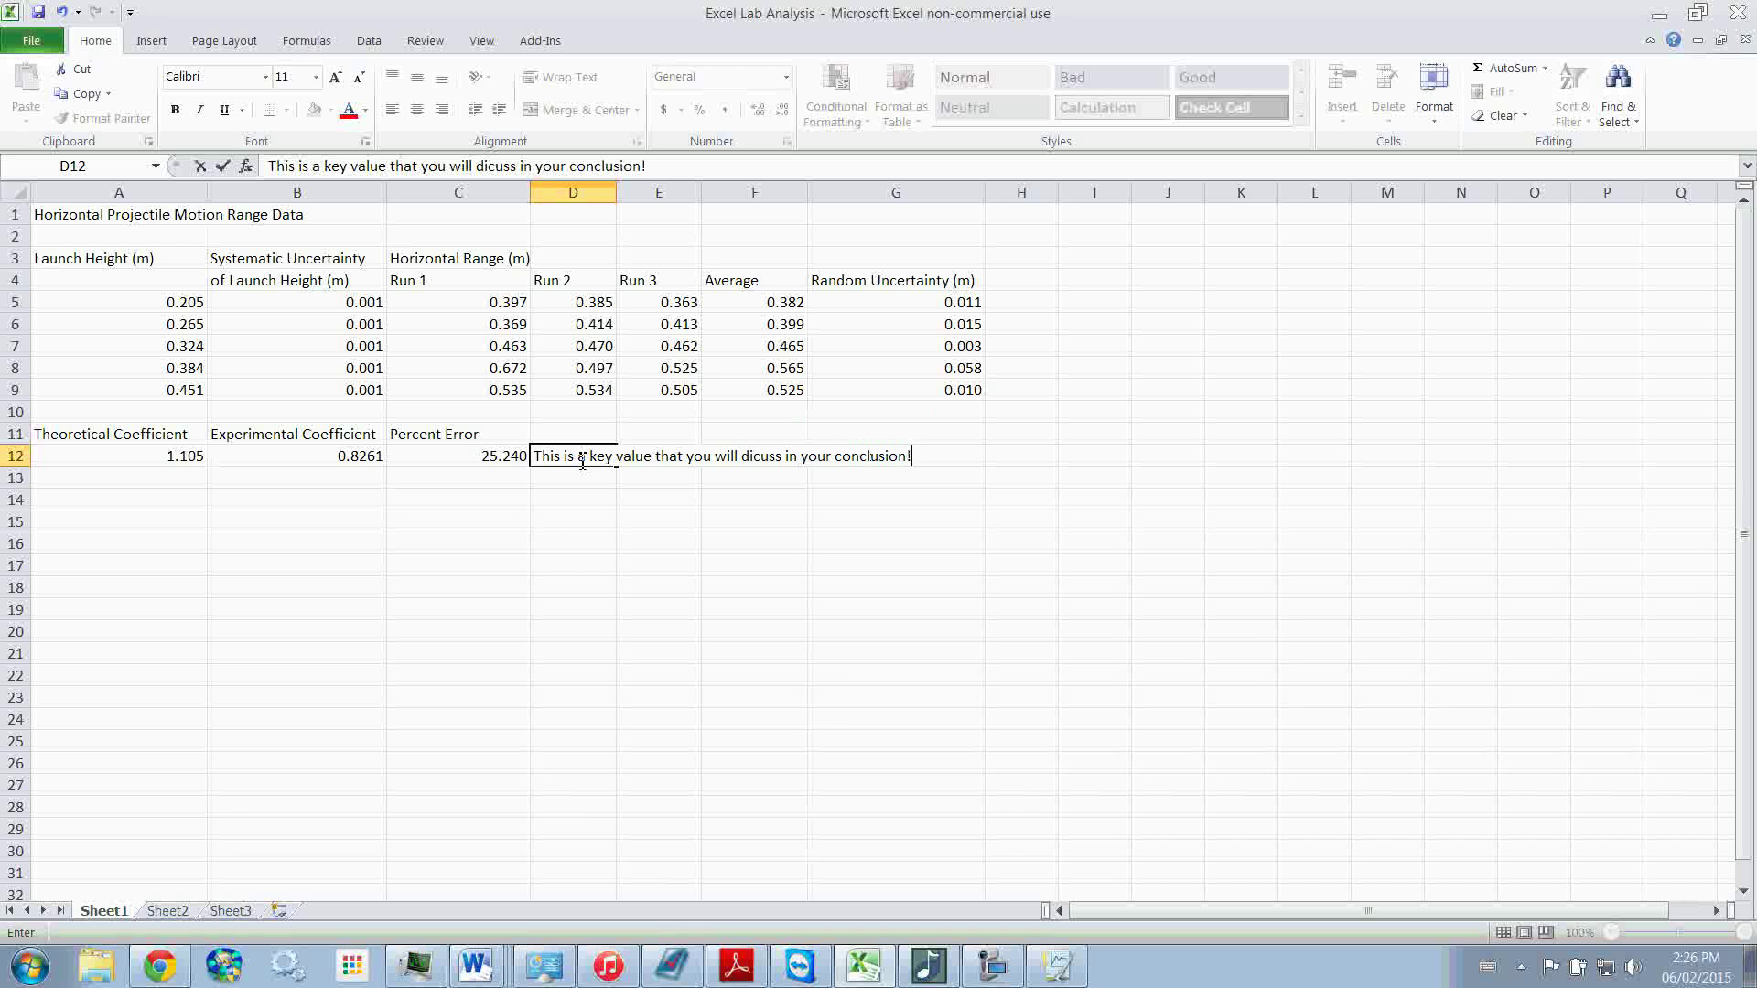
key("Return")
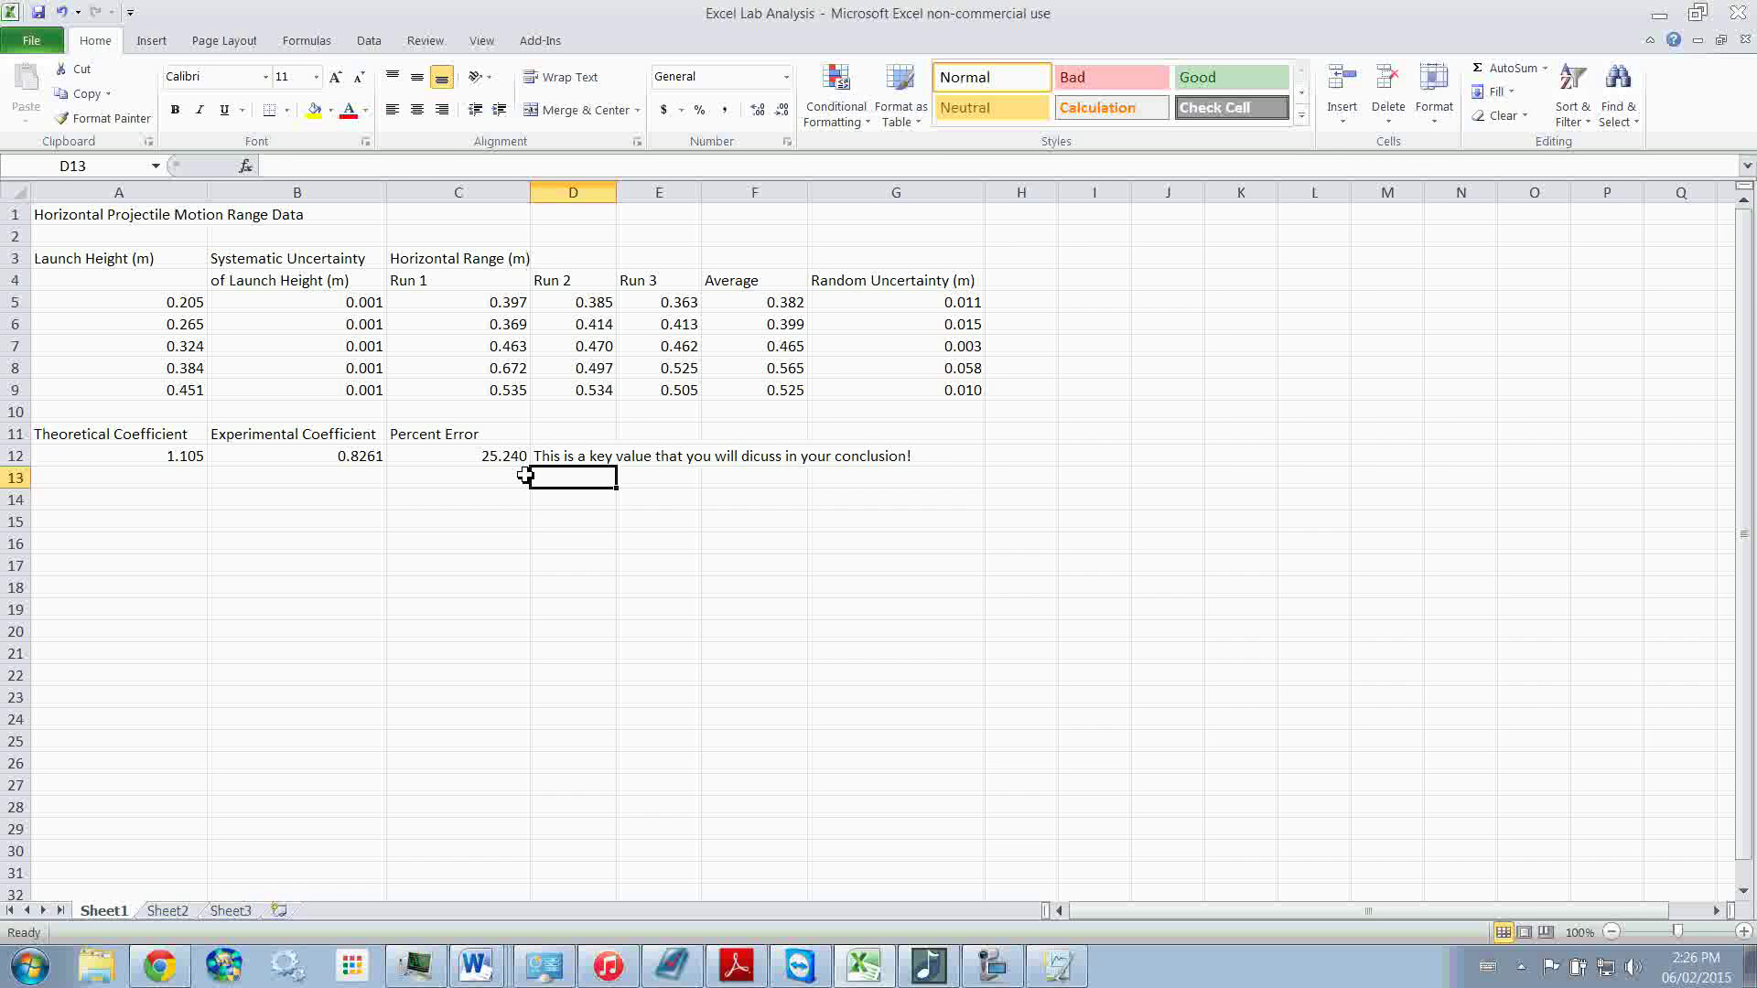